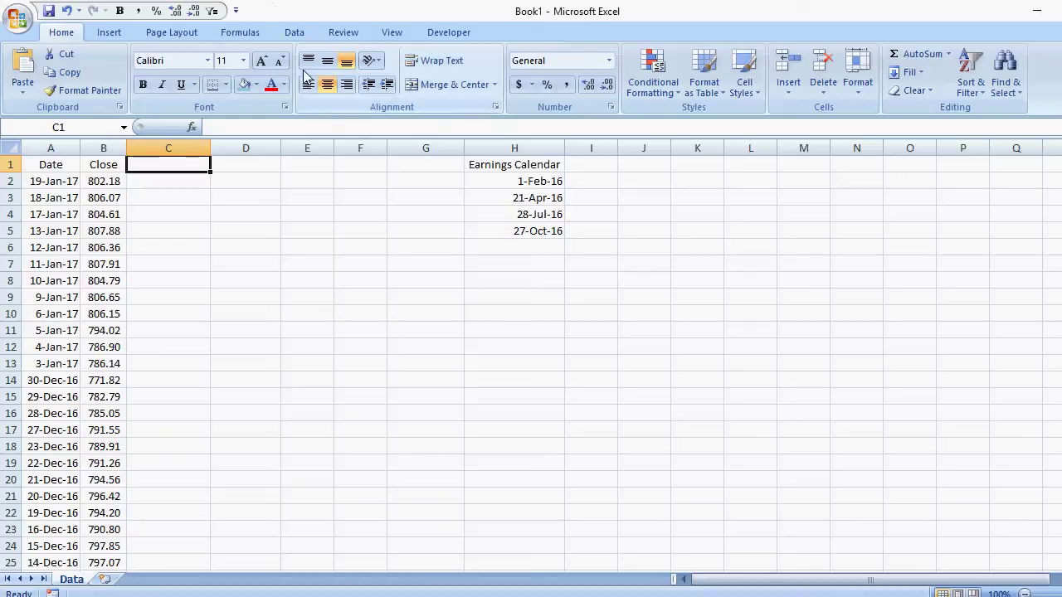
Head column C "Horizontal Line" and enter =average(B:B) in C2 to average the closing prices.
{"action": "type", "text": "Horizontal Line"}
{"action": "key", "text": "Return"}
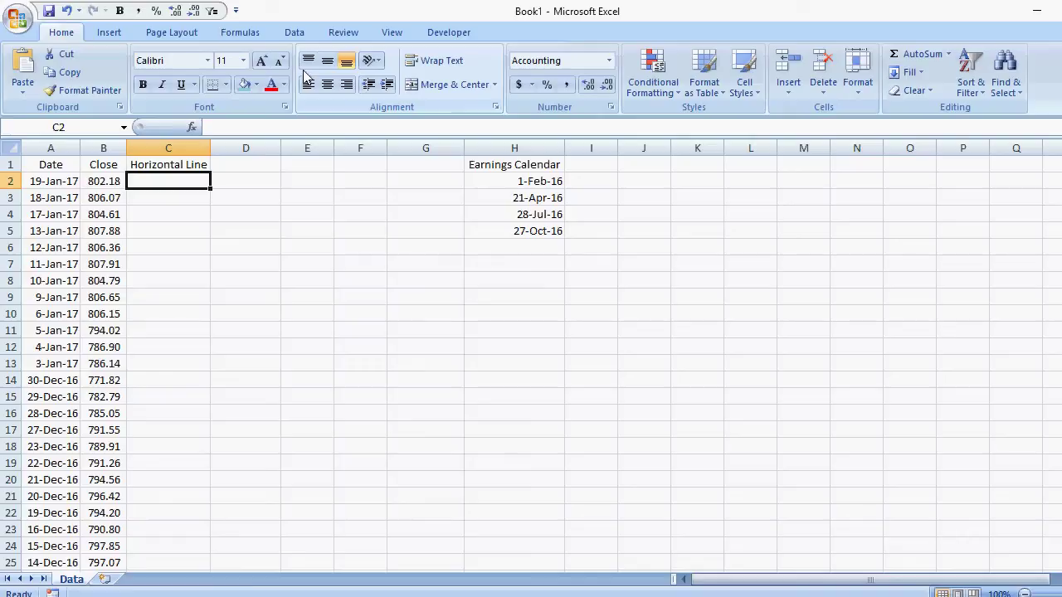
{"action": "type", "text": "=average("}
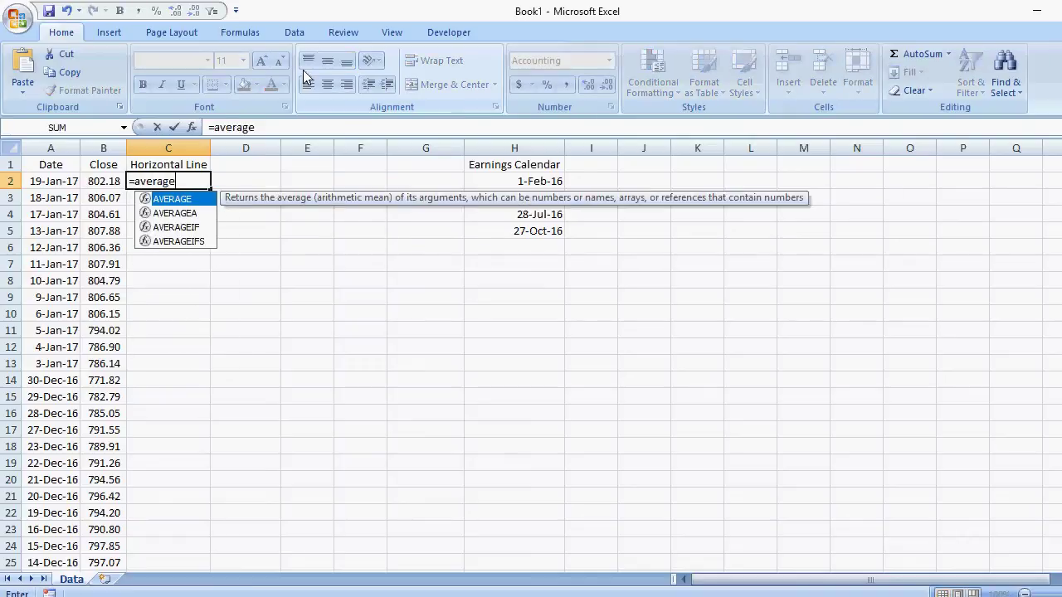
{"action": "left_click", "coordinate": [92, 143]}
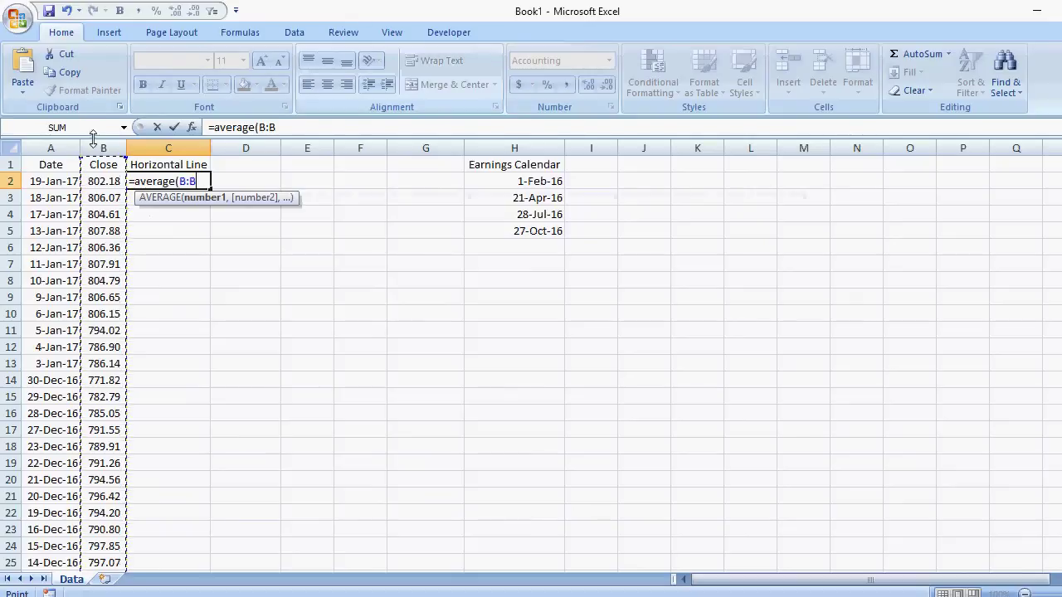
{"action": "type", "text": ")"}
{"action": "key", "text": "Return"}
Fill the average formula from C2 down the whole Horizontal Line column.
{"action": "left_click", "coordinate": [206, 183]}
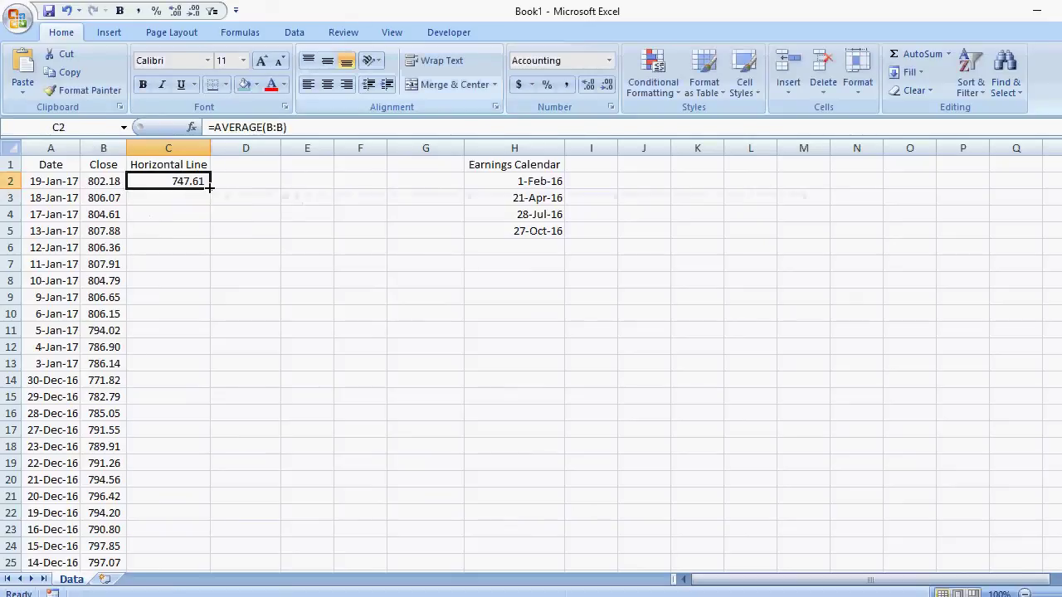
{"action": "double_click", "coordinate": [210, 188]}
{"action": "left_click", "coordinate": [168, 212]}
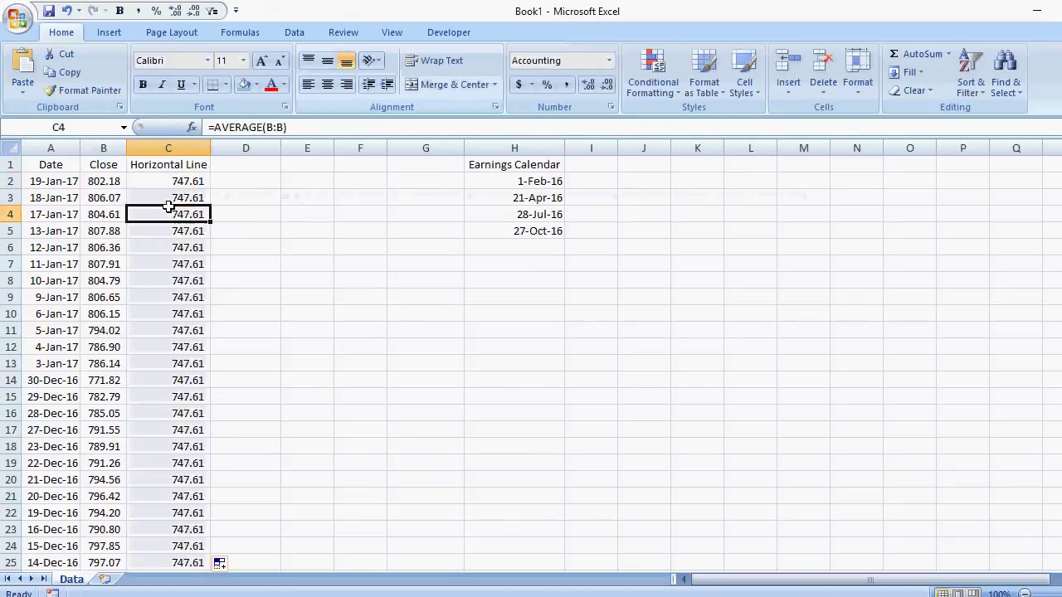
Preview the Close and Horizontal Line data in a basic 2-D line chart and delete the chart.
{"action": "left_click", "coordinate": [119, 30]}
{"action": "left_click", "coordinate": [305, 70]}
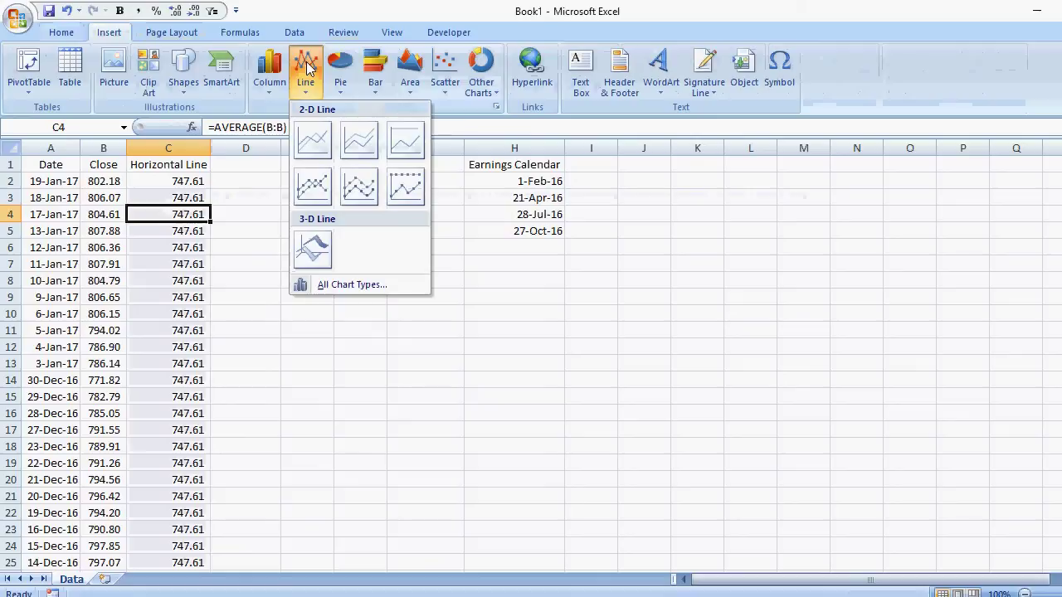
{"action": "left_click", "coordinate": [314, 138]}
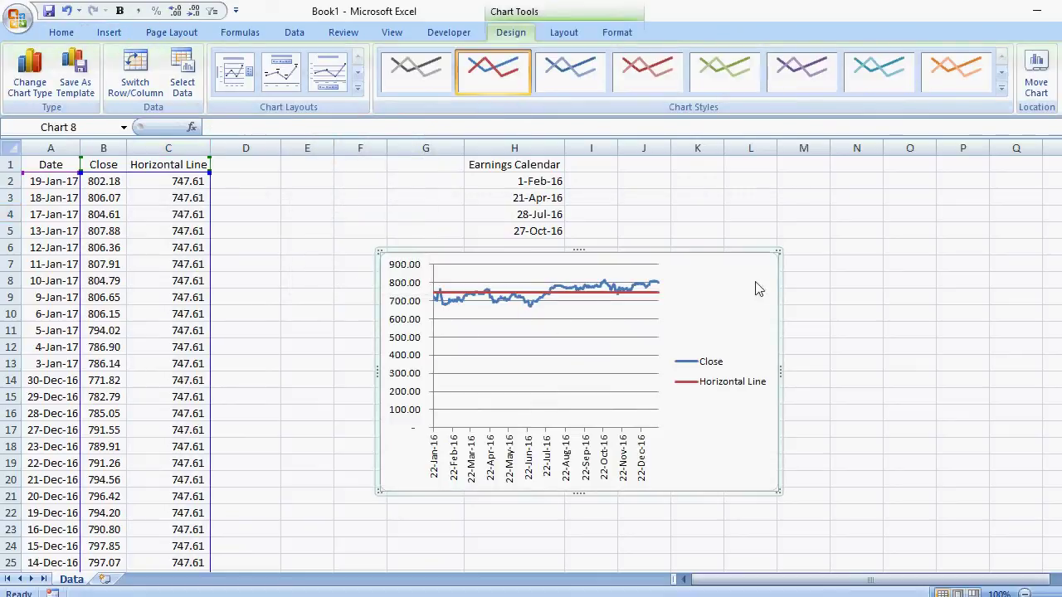
{"action": "key", "text": "Delete"}
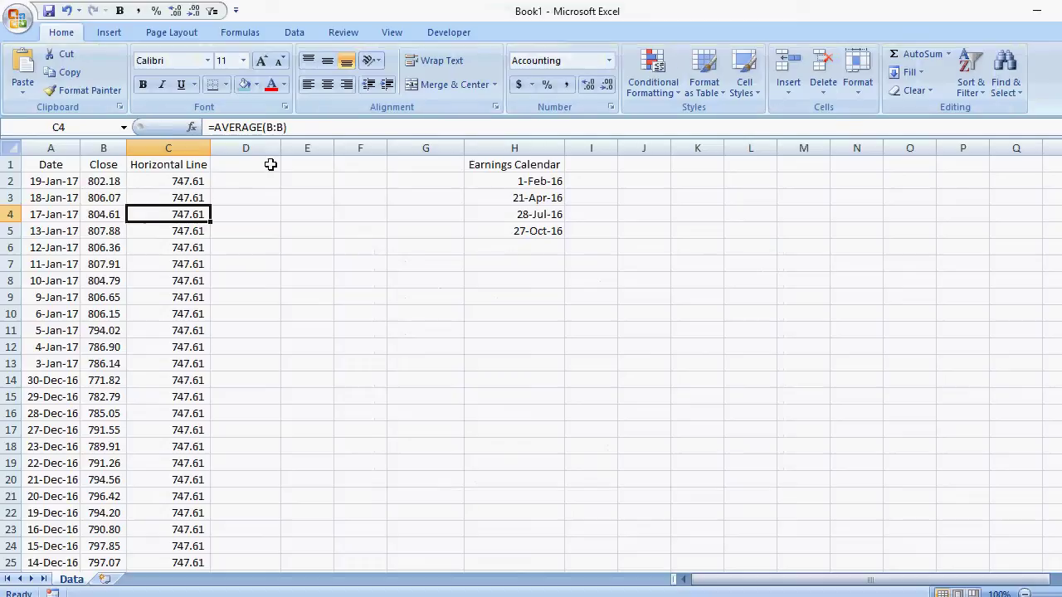
Enter the heading "Vertical Line" in cell D1.
{"action": "left_click", "coordinate": [270, 166]}
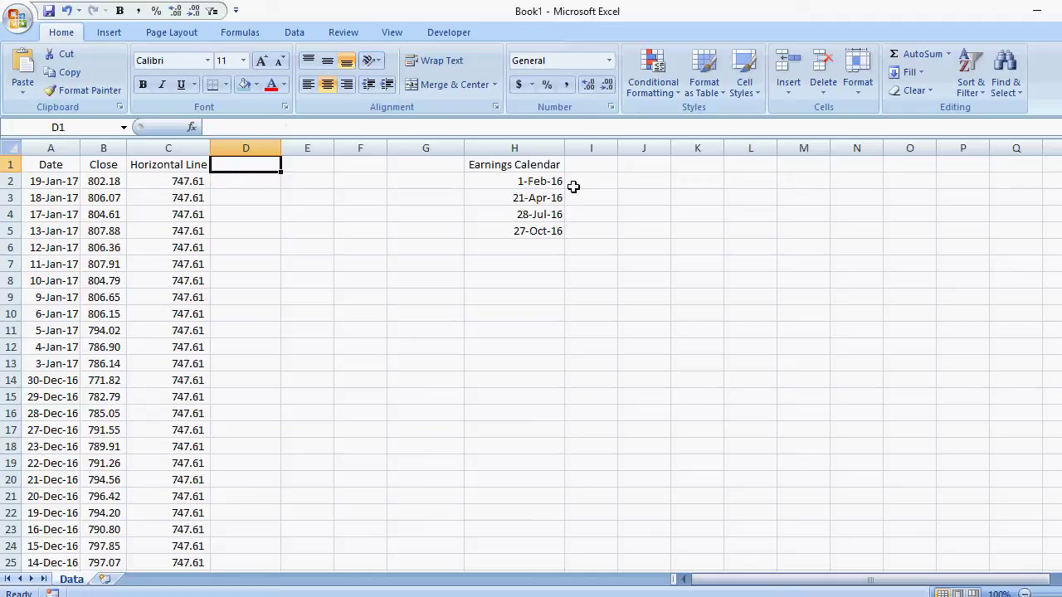
{"action": "type", "text": "Veerti"}
{"action": "key", "text": "BackSpace"}
{"action": "key", "text": "BackSpace"}
{"action": "key", "text": "BackSpace"}
{"action": "key", "text": "BackSpace"}
{"action": "type", "text": "rtical Line"}
{"action": "key", "text": "Return"}
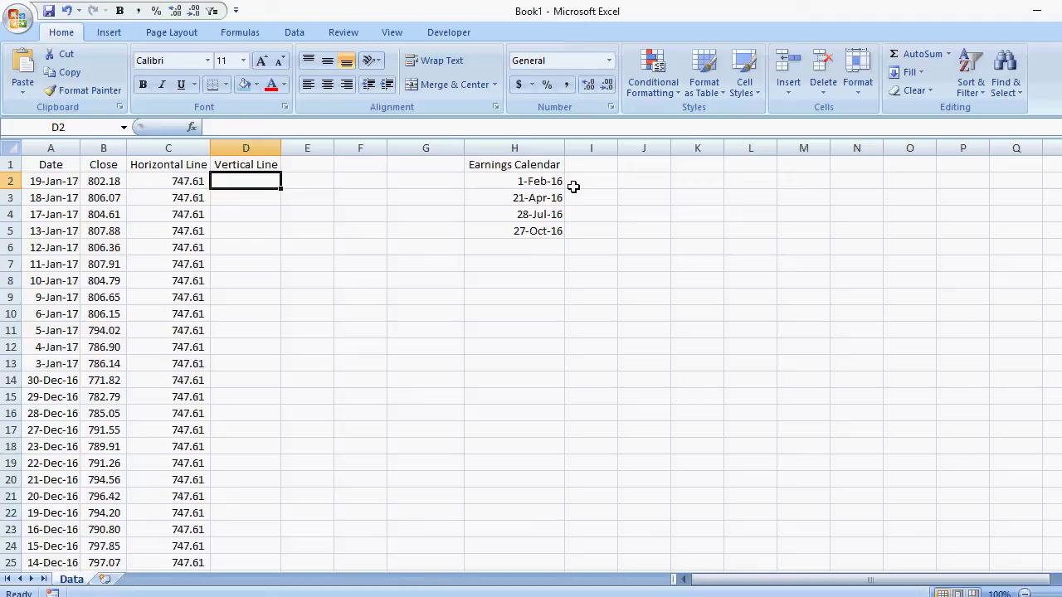
Start an IF formula in D2 with the test ISERROR(MATCH(A2,H:H,0)), matching the date exactly against the earnings calendar column.
{"action": "type", "text": "="}
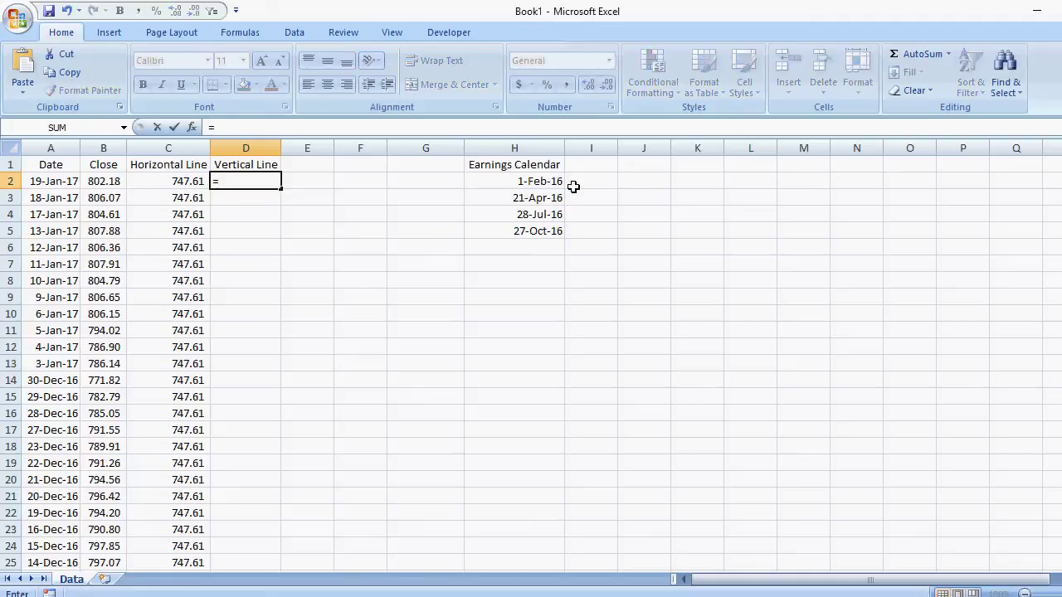
{"action": "type", "text": "IF"}
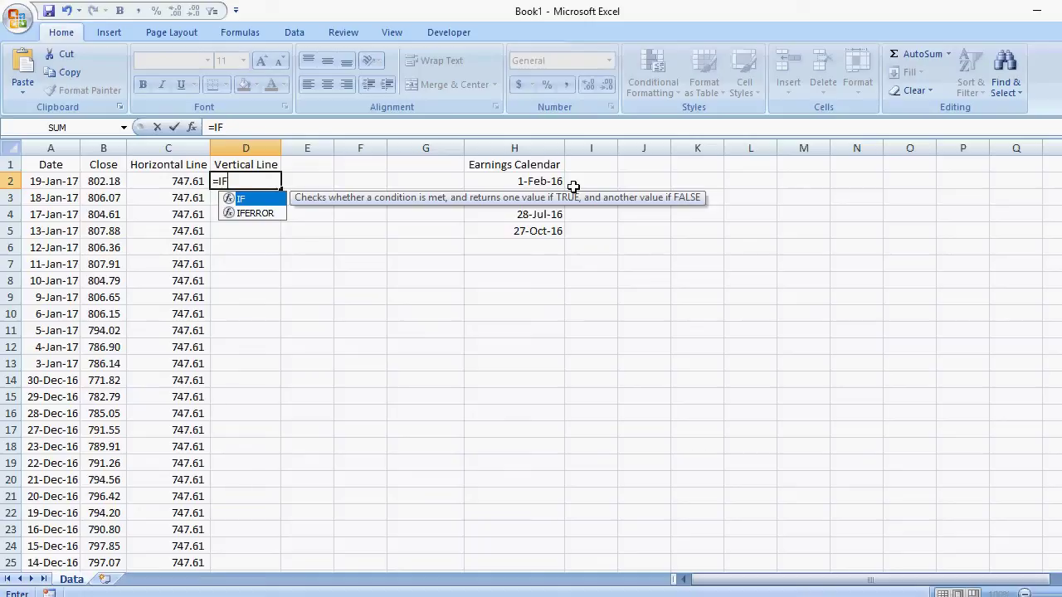
{"action": "type", "text": "("}
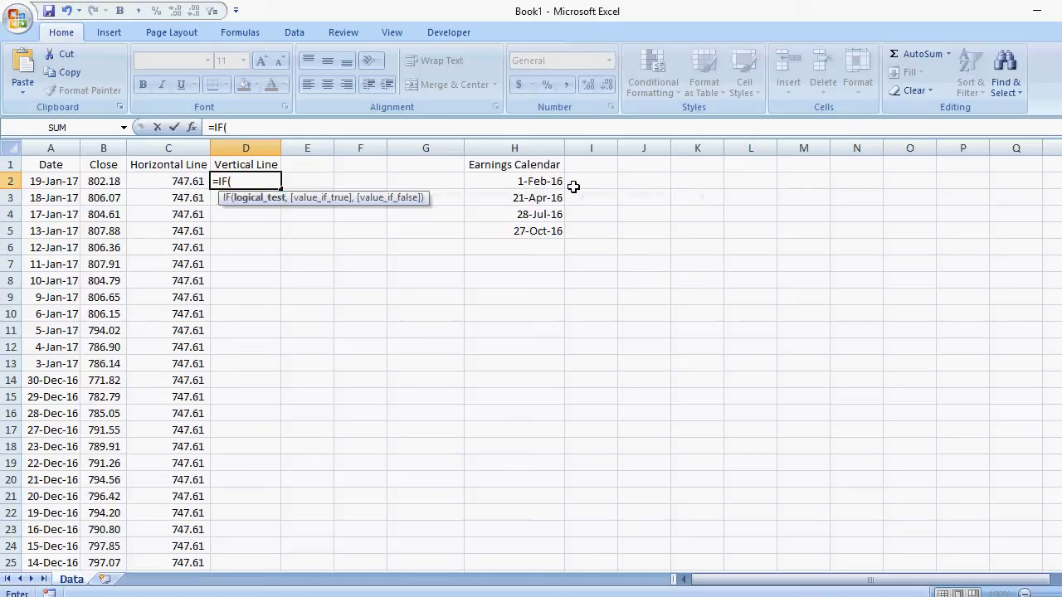
{"action": "type", "text": "ISERROR"}
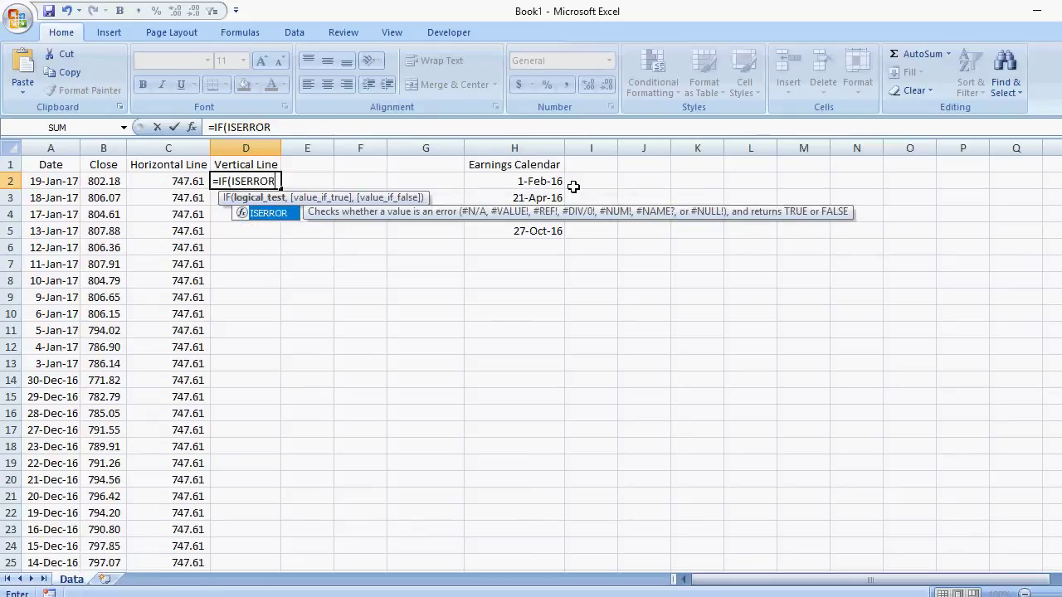
{"action": "type", "text": "(MATCH("}
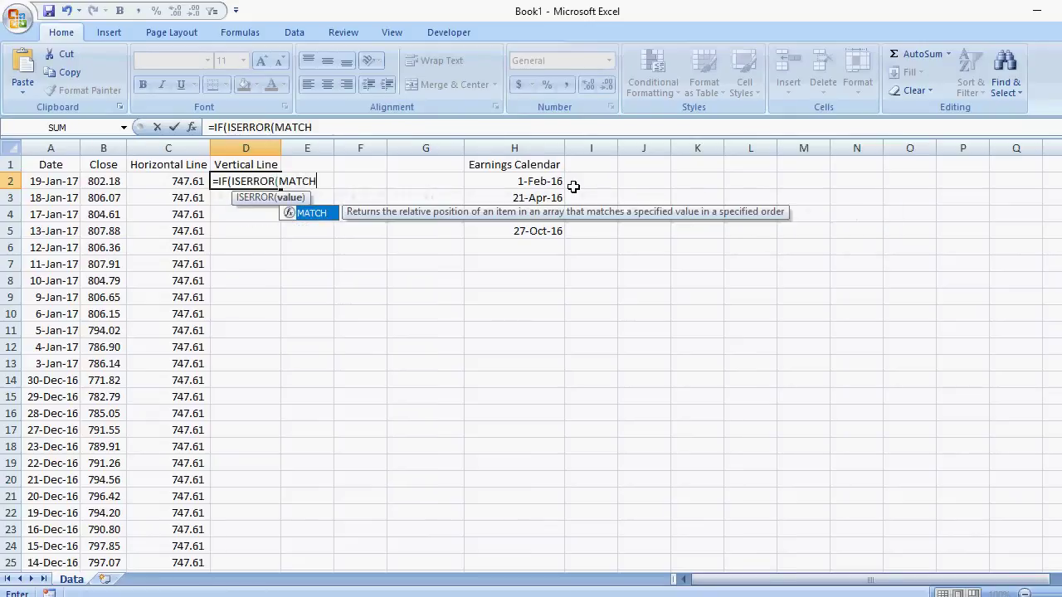
{"action": "left_click", "coordinate": [66, 177]}
{"action": "type", "text": ","}
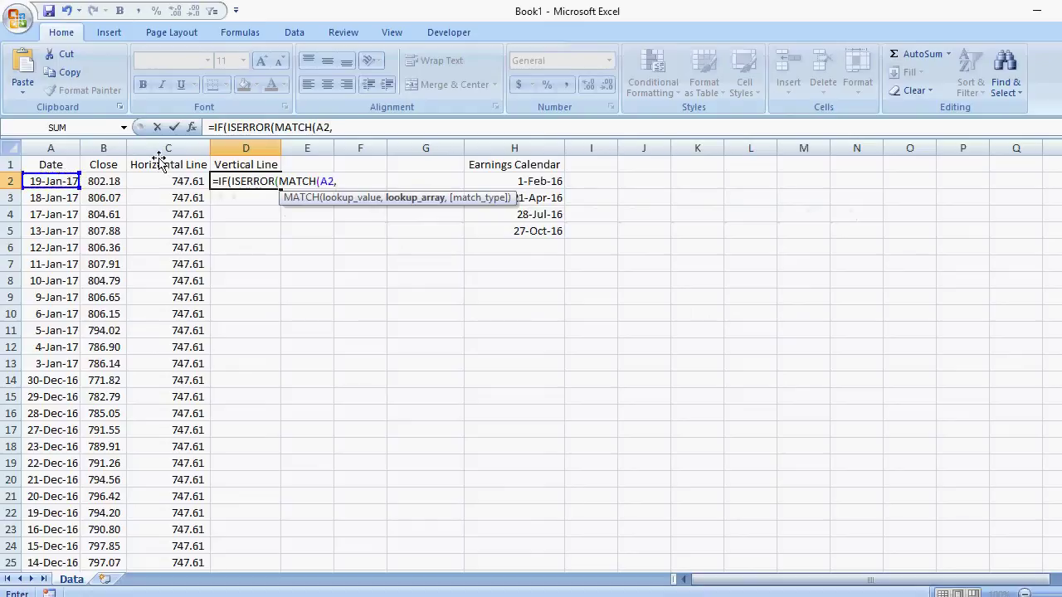
{"action": "left_click", "coordinate": [527, 143]}
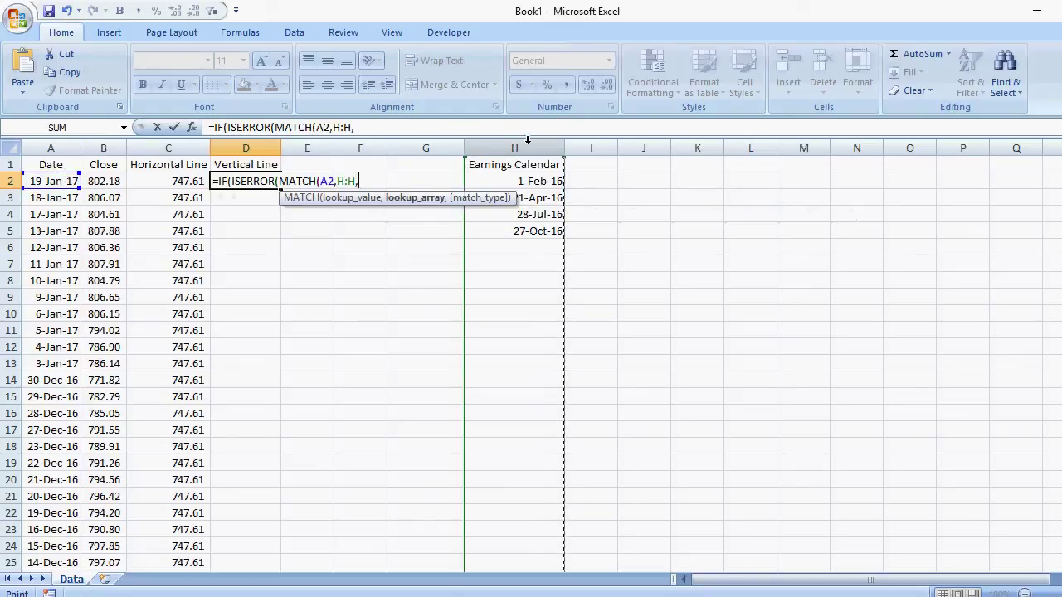
{"action": "type", "text": ",k"}
{"action": "key", "text": "BackSpace"}
{"action": "type", "text": "0"}
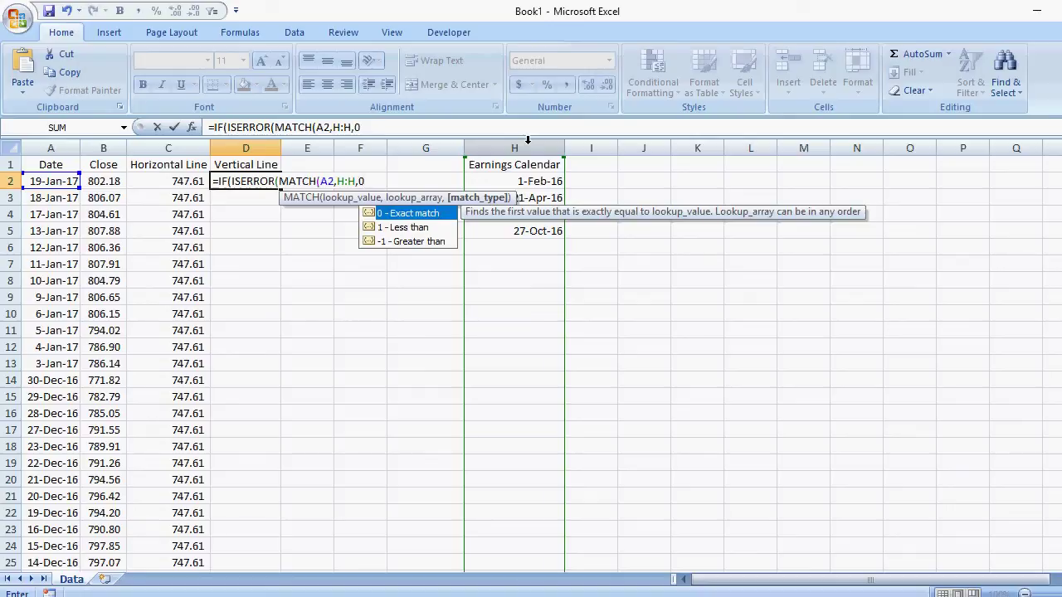
{"action": "type", "text": "))"}
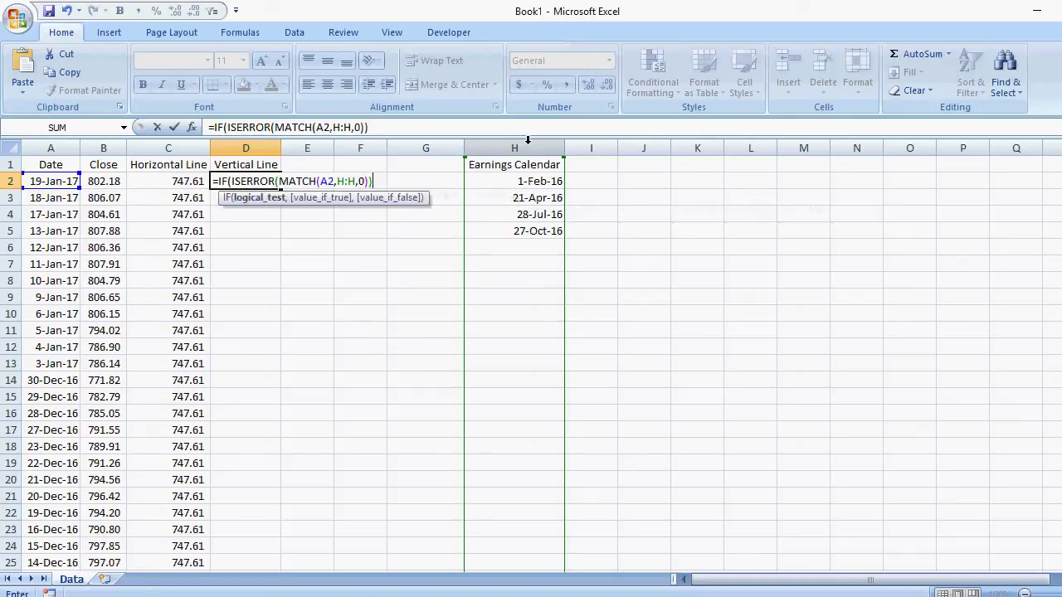
Complete the D2 formula with NA() if true and 1 if false, and fill it down the Vertical Line column.
{"action": "type", "text": ","}
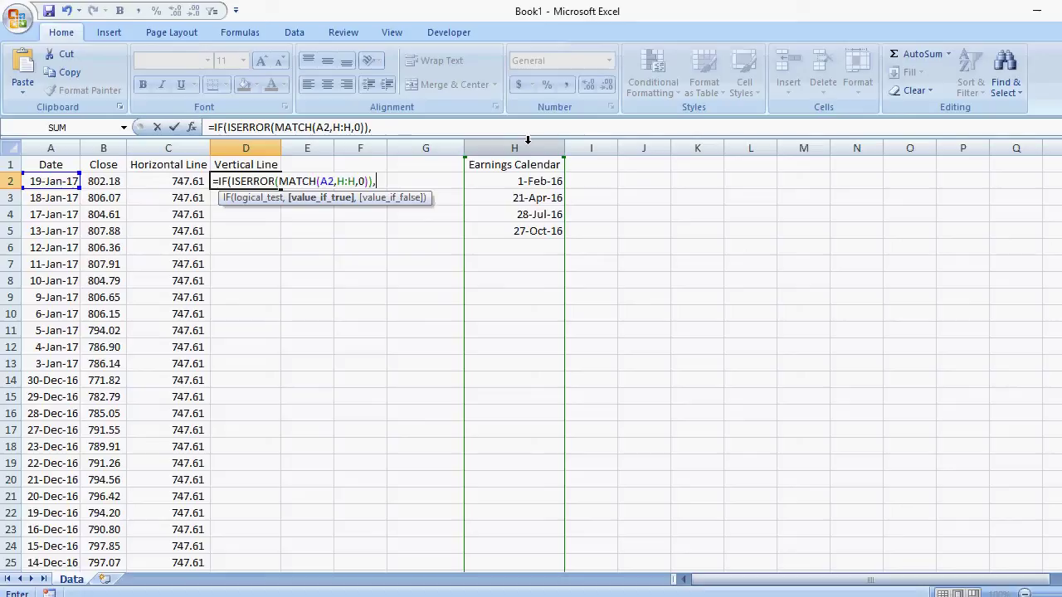
{"action": "type", "text": "NA(),"}
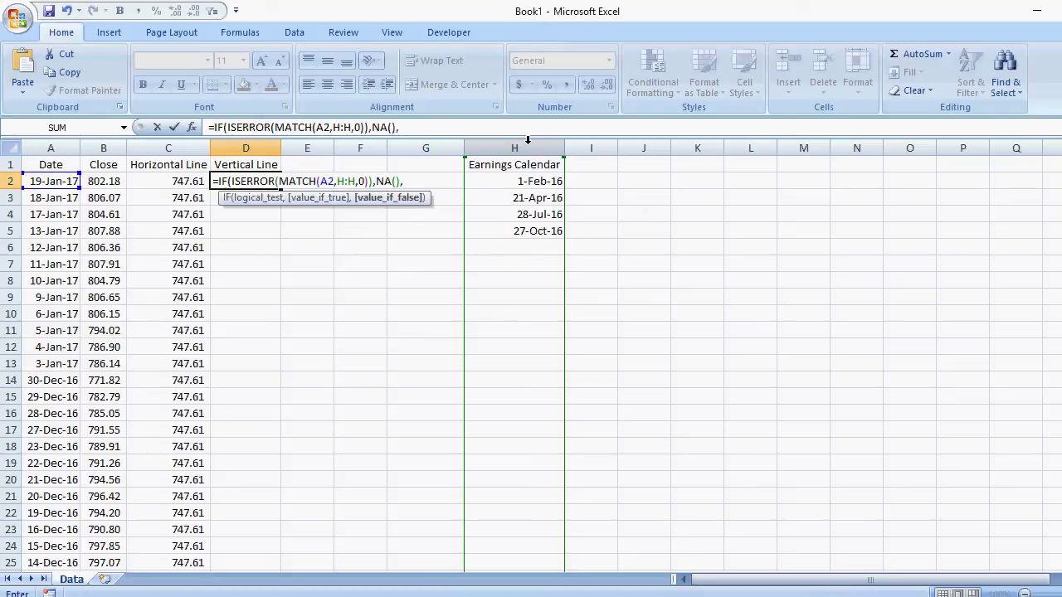
{"action": "type", "text": "1)"}
{"action": "key", "text": "Return"}
{"action": "left_click", "coordinate": [274, 181]}
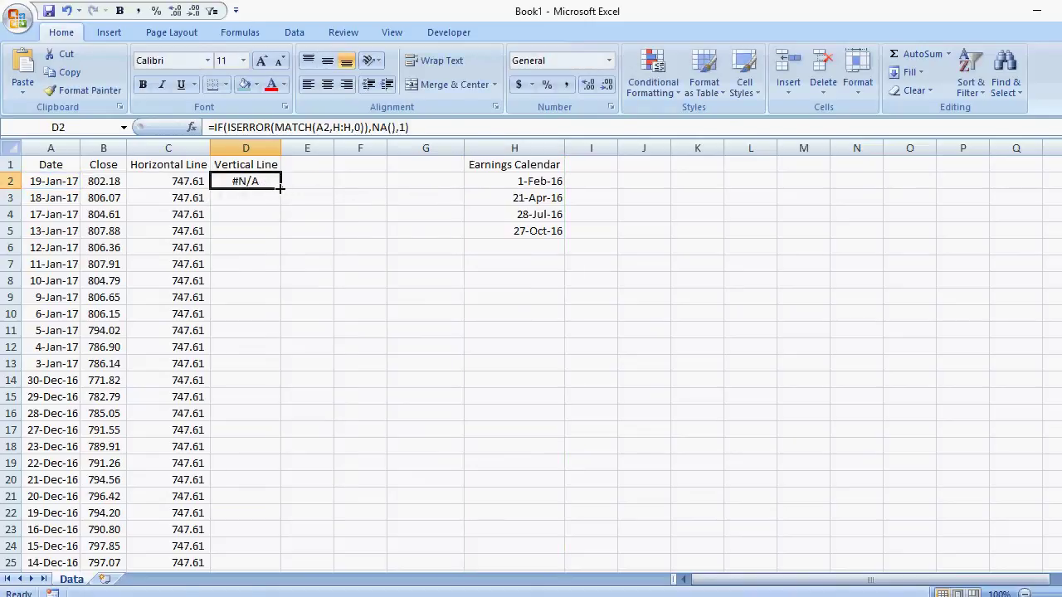
{"action": "double_click", "coordinate": [278, 192]}
Check the Vertical Line results around the 27-Oct-16 row against the matching date in the earnings calendar.
{"action": "scroll", "coordinate": [258, 234], "scroll_direction": "down", "scroll_amount": 4}
{"action": "scroll", "coordinate": [258, 234], "scroll_direction": "down", "scroll_amount": 11}
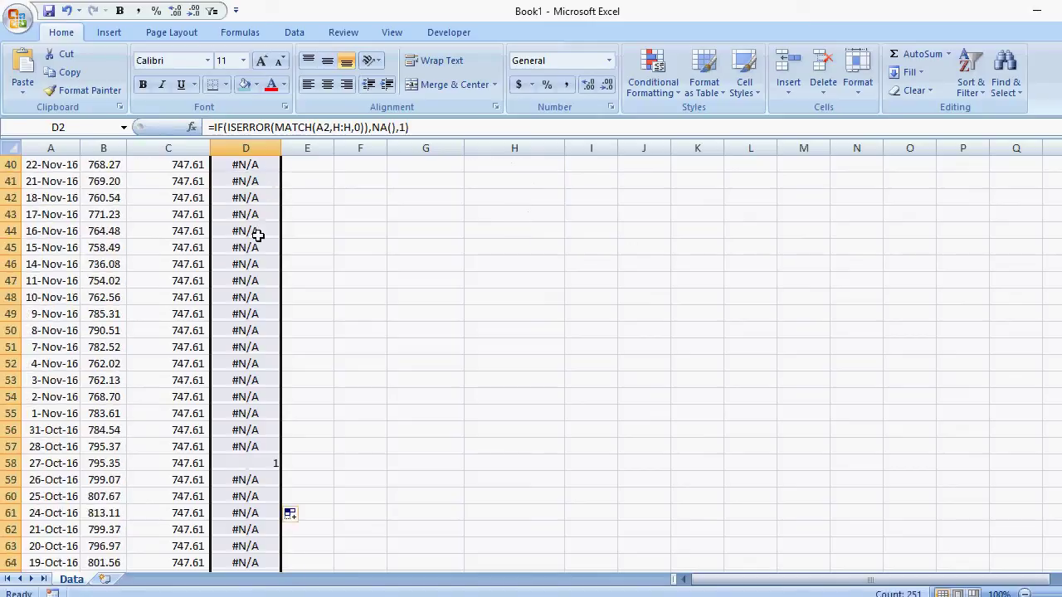
{"action": "left_click", "coordinate": [257, 358]}
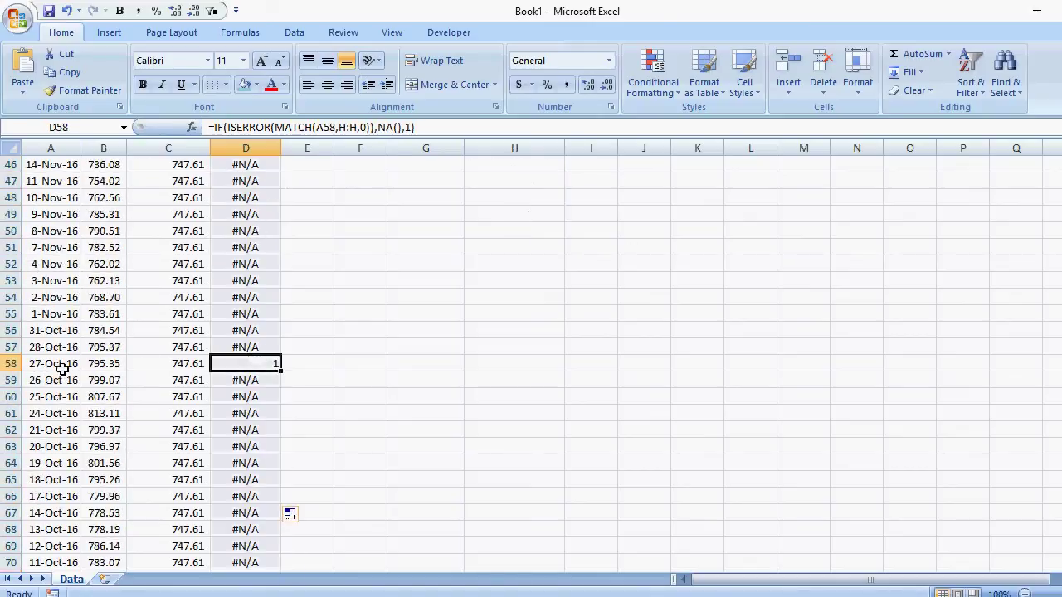
{"action": "scroll", "coordinate": [206, 345], "scroll_direction": "up", "scroll_amount": 1}
{"action": "scroll", "coordinate": [205, 344], "scroll_direction": "up", "scroll_amount": 10}
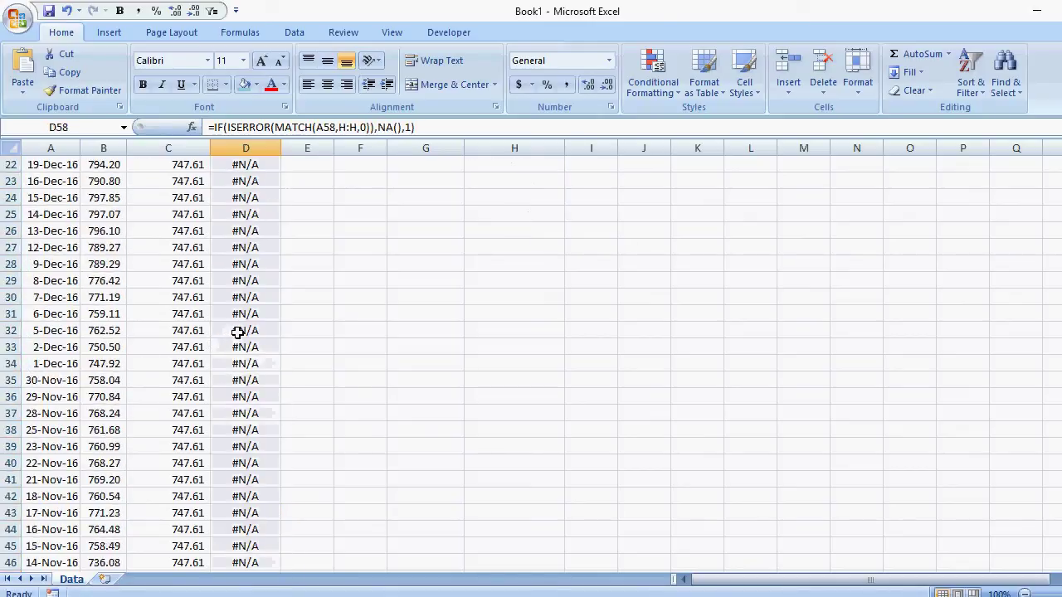
{"action": "scroll", "coordinate": [235, 316], "scroll_direction": "up", "scroll_amount": 1}
{"action": "left_click", "coordinate": [234, 316]}
{"action": "scroll", "coordinate": [237, 308], "scroll_direction": "up", "scroll_amount": 3}
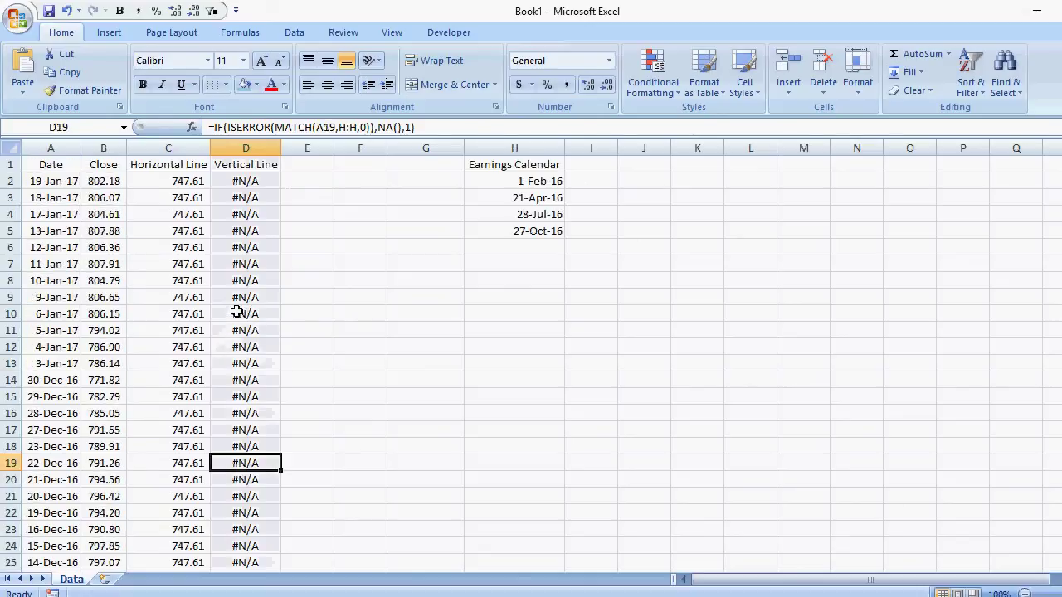
{"action": "left_click", "coordinate": [554, 232]}
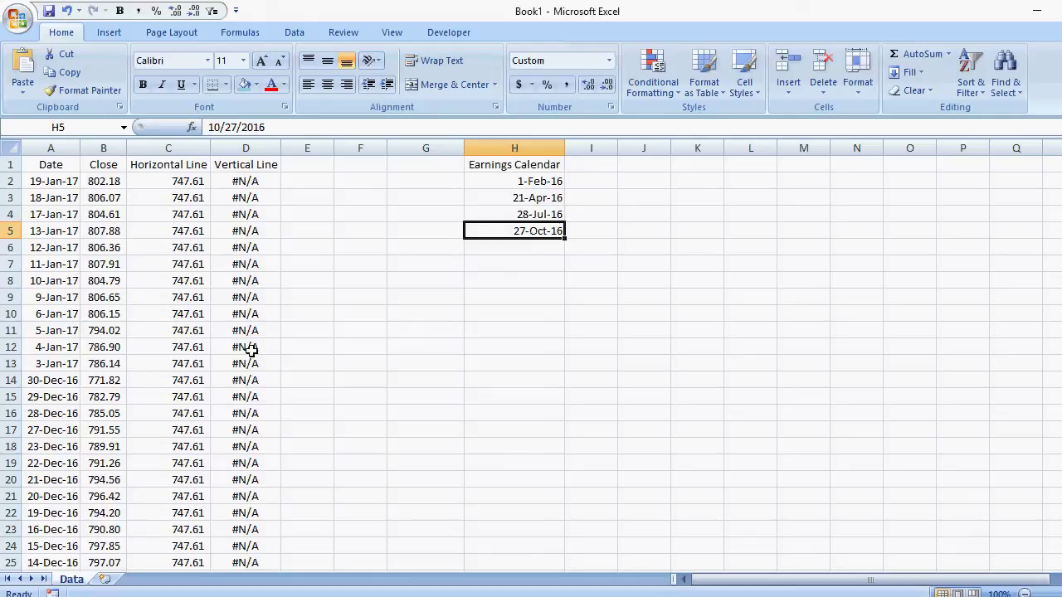
Insert a basic 2-D line chart of the Close, Horizontal Line and Vertical Line data.
{"action": "left_click_drag", "start_coordinate": [156, 260], "coordinate": [156, 254]}
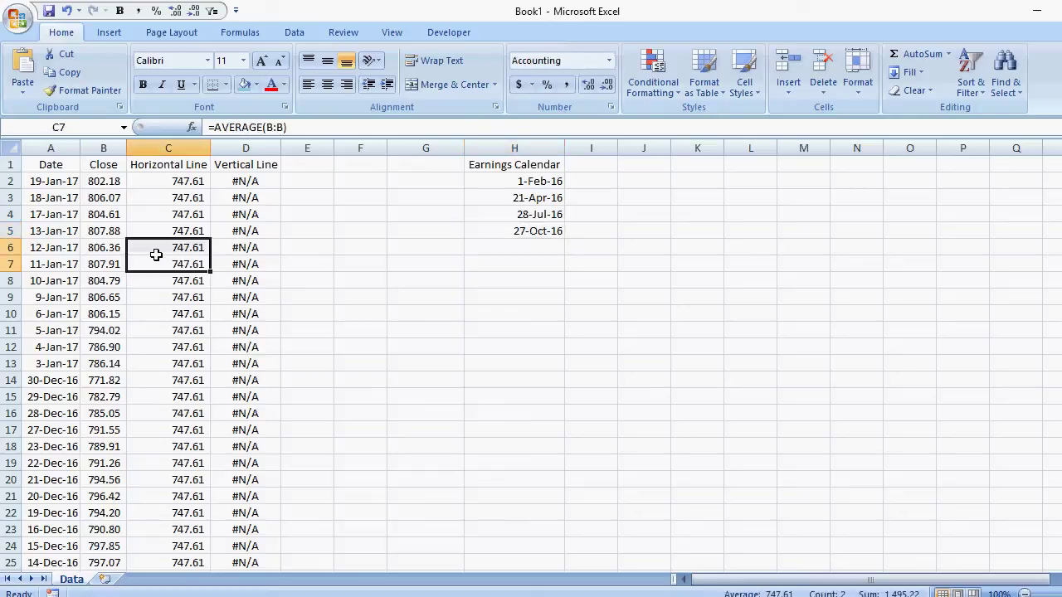
{"action": "left_click", "coordinate": [155, 250]}
{"action": "left_click", "coordinate": [108, 35]}
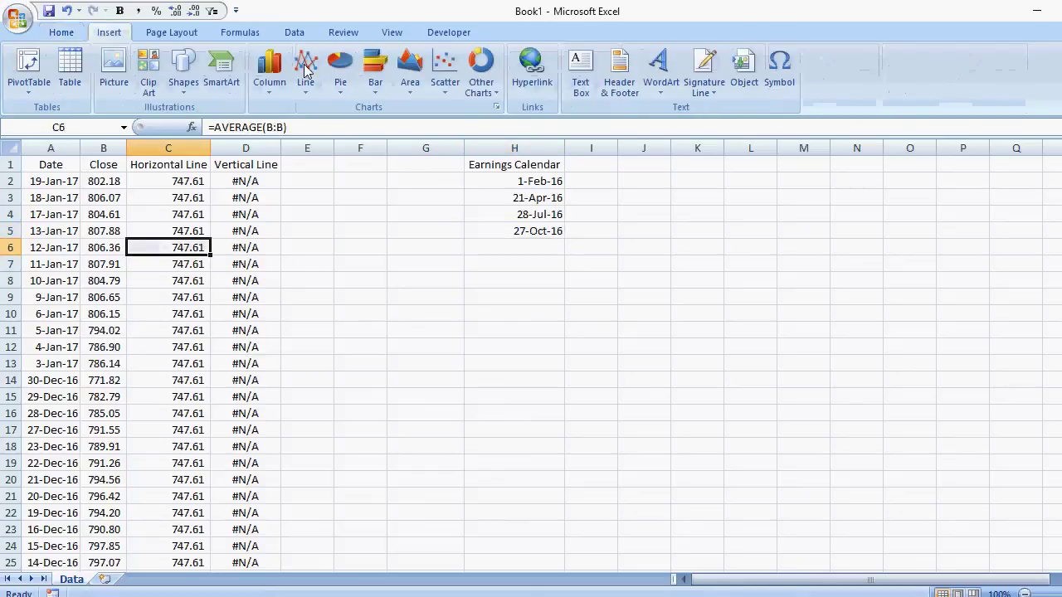
{"action": "left_click", "coordinate": [306, 71]}
{"action": "left_click", "coordinate": [311, 133]}
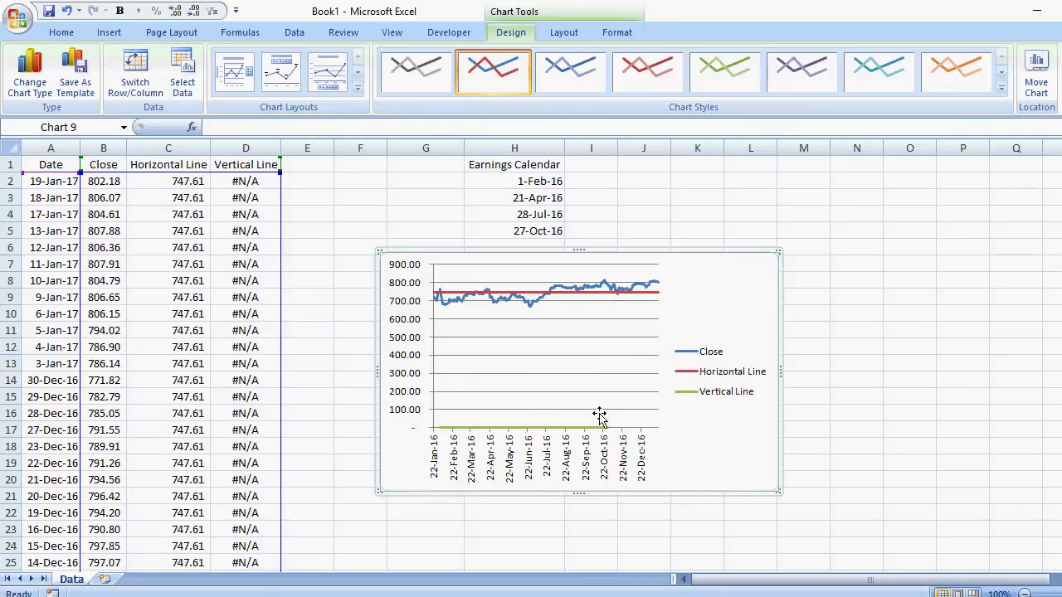
Plot the chart's Vertical Line series on the secondary axis.
{"action": "left_click", "coordinate": [718, 399]}
{"action": "left_click", "coordinate": [718, 396]}
{"action": "right_click", "coordinate": [716, 395]}
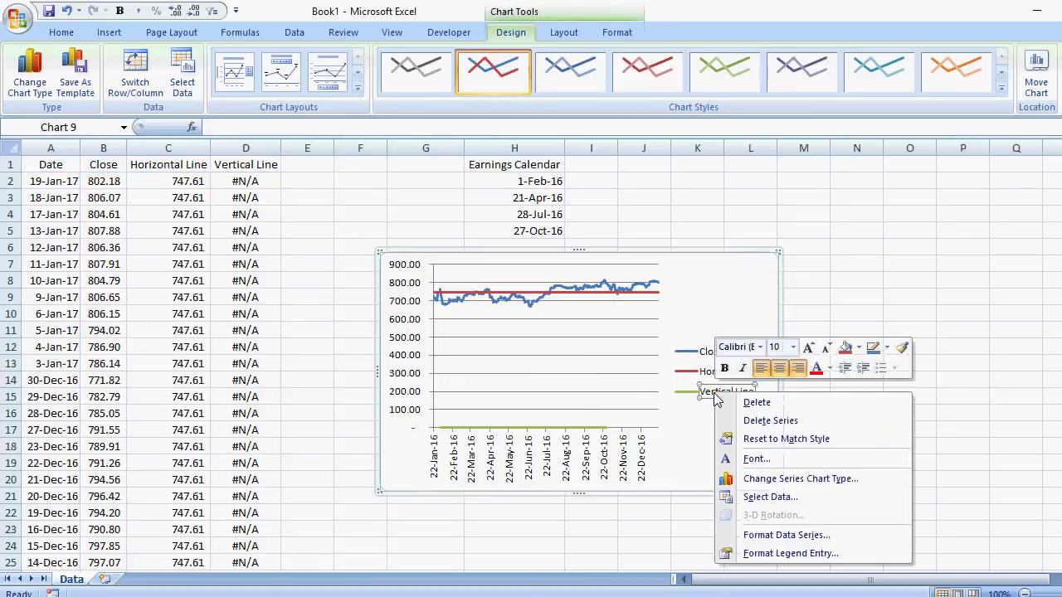
{"action": "left_click", "coordinate": [803, 537]}
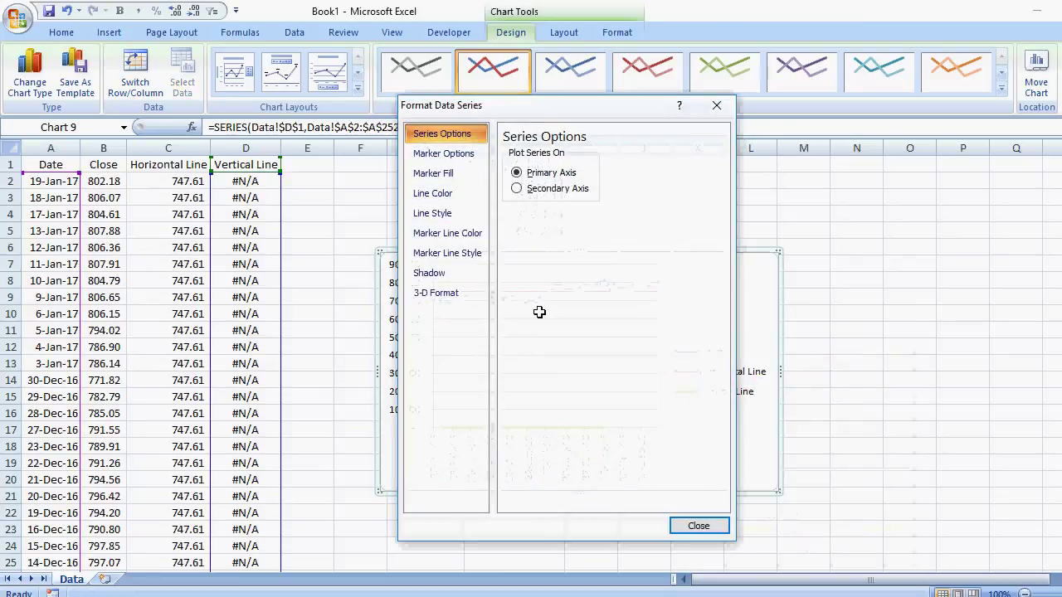
{"action": "left_click", "coordinate": [560, 189]}
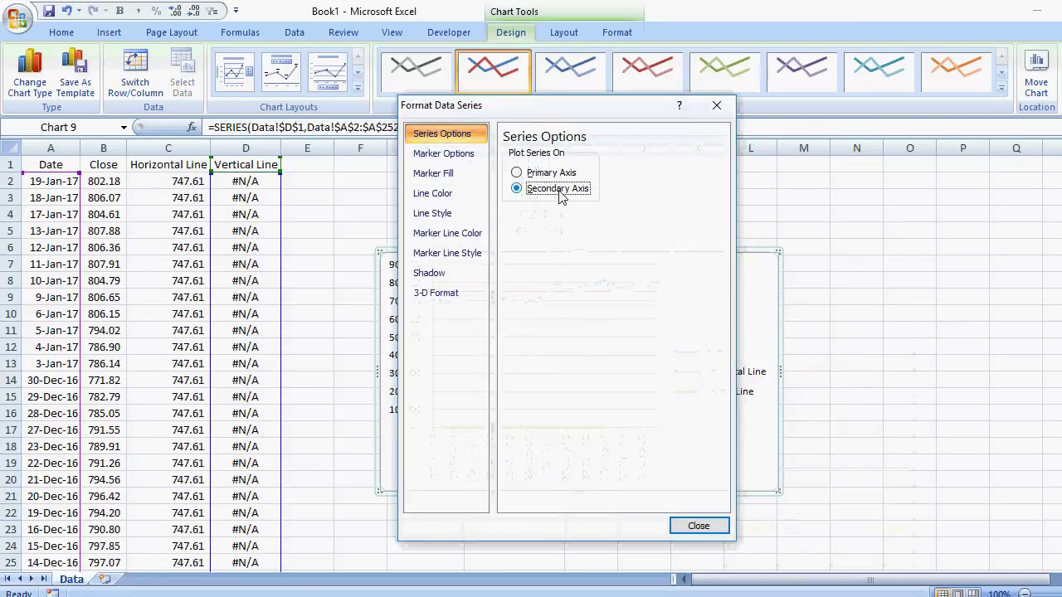
{"action": "left_click", "coordinate": [699, 526]}
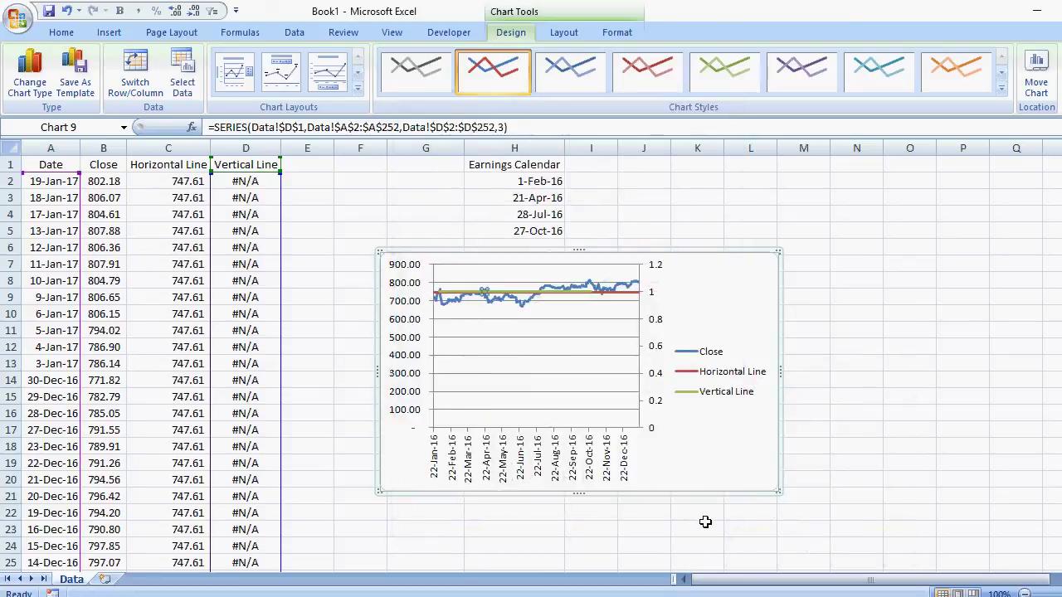
Change the Vertical Line series from a line to a clustered column chart type.
{"action": "left_click", "coordinate": [720, 399]}
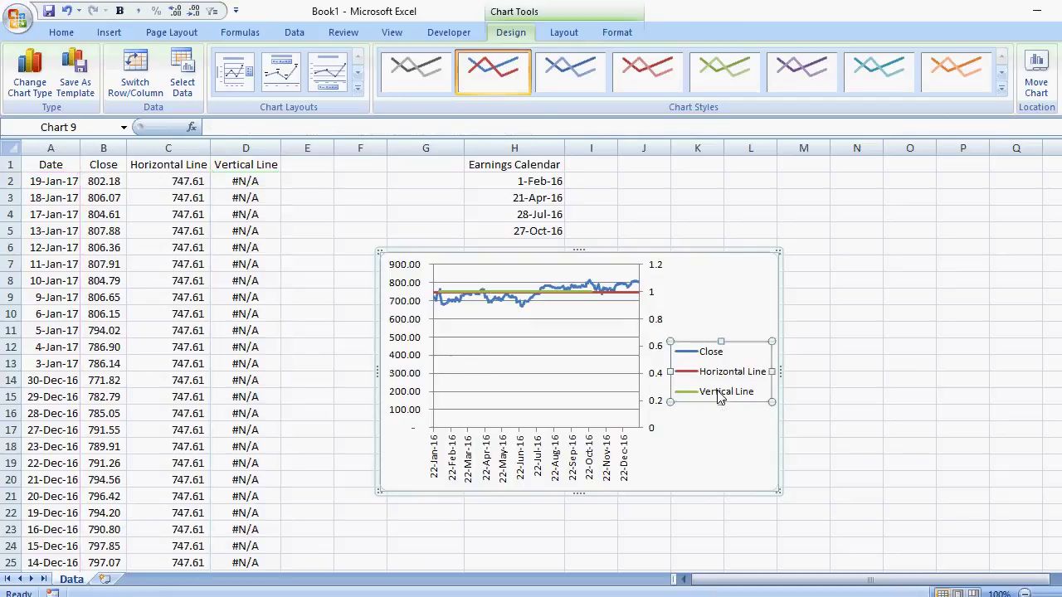
{"action": "right_click", "coordinate": [720, 399]}
{"action": "left_click", "coordinate": [790, 479]}
{"action": "left_click", "coordinate": [413, 178]}
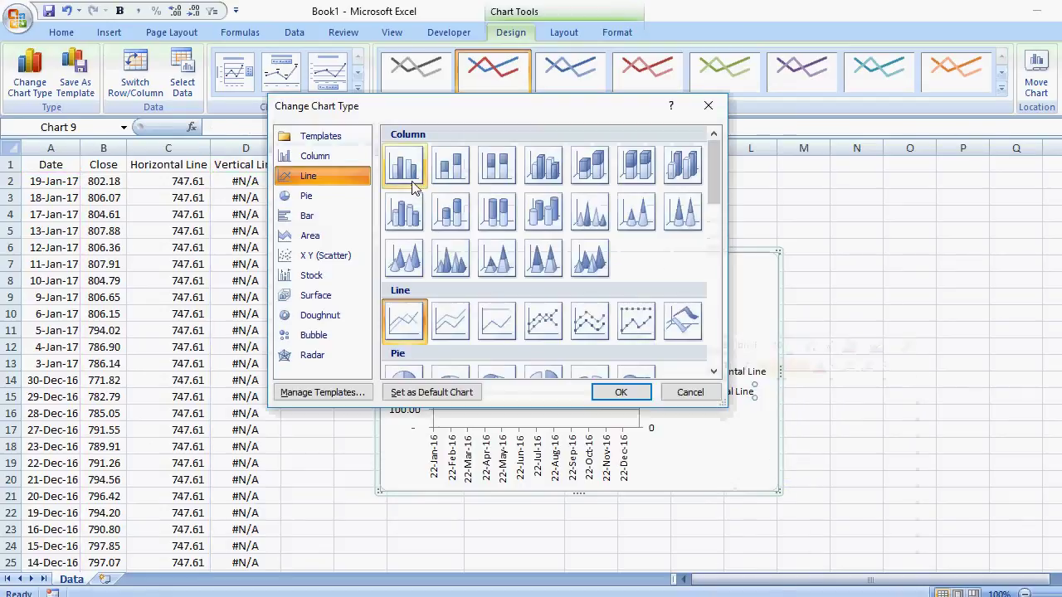
{"action": "left_click", "coordinate": [620, 392]}
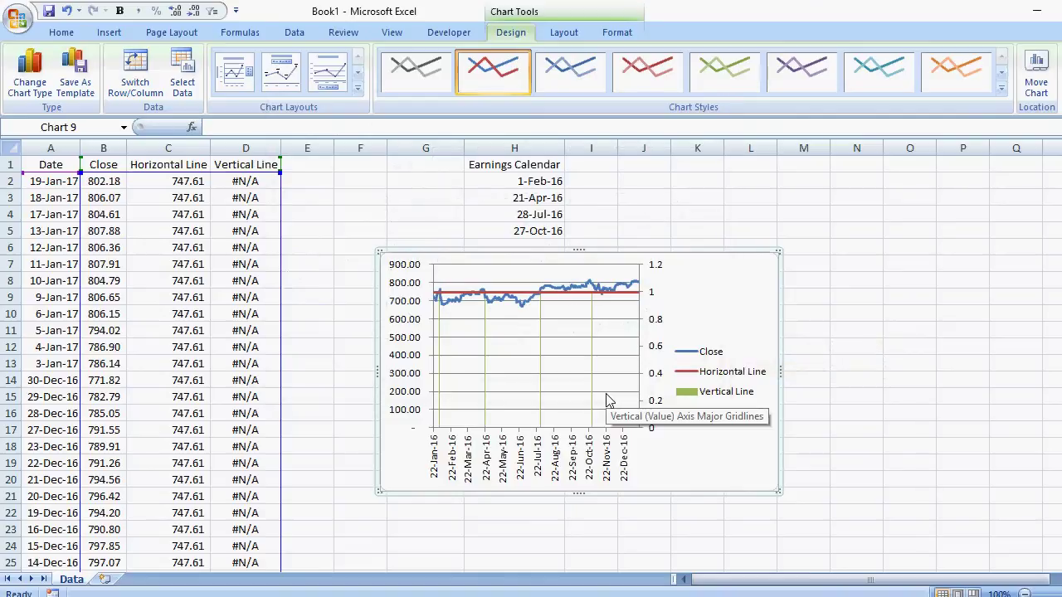
Fix the maximum of the chart's secondary vertical axis at 1.
{"action": "left_click", "coordinate": [653, 353]}
{"action": "right_click", "coordinate": [656, 354]}
{"action": "left_click", "coordinate": [724, 510]}
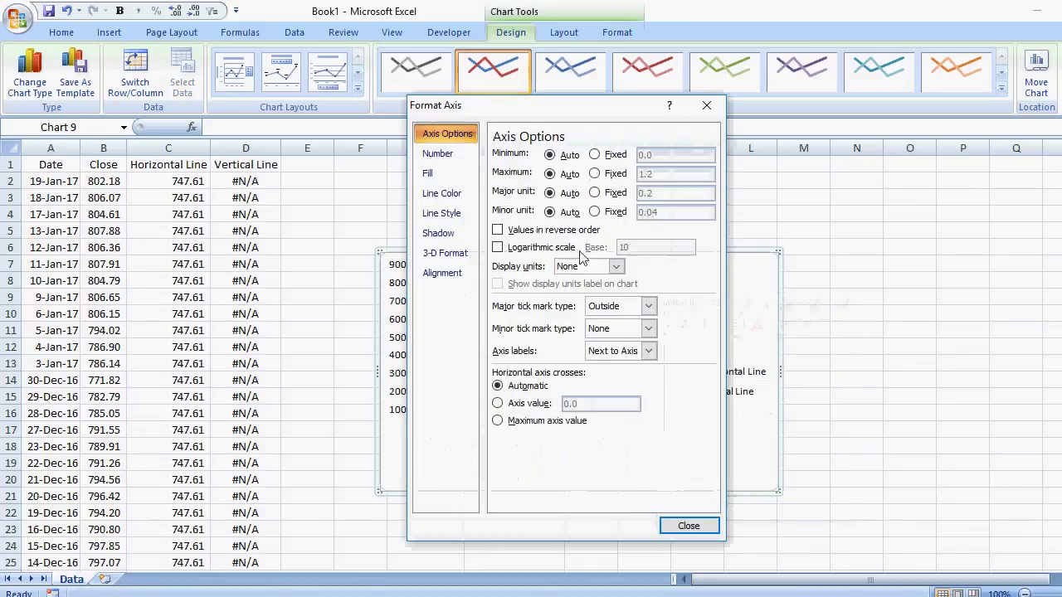
{"action": "left_click", "coordinate": [607, 174]}
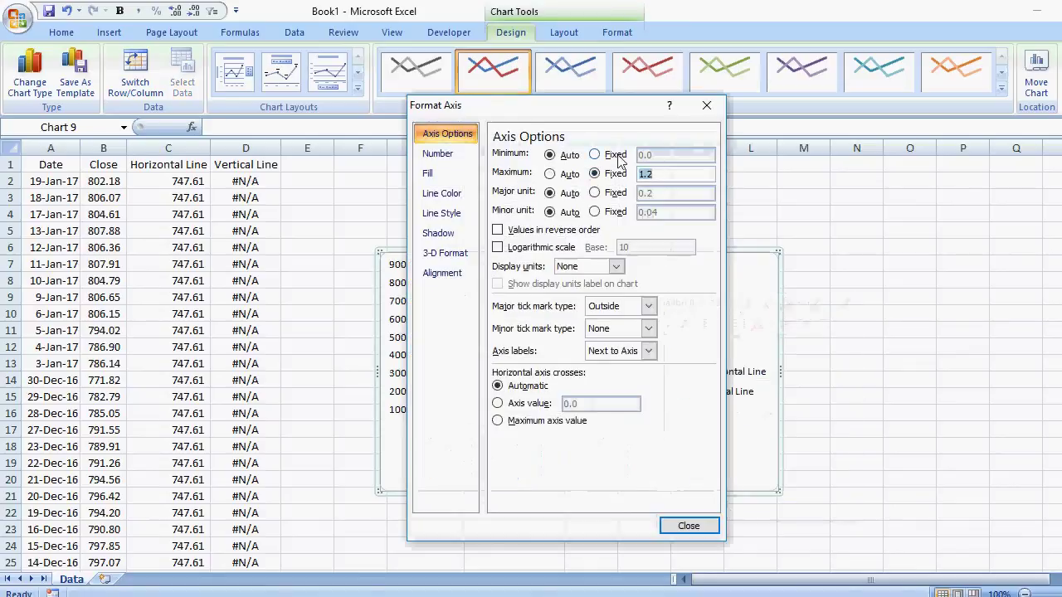
{"action": "type", "text": "1"}
{"action": "key", "text": "Return"}
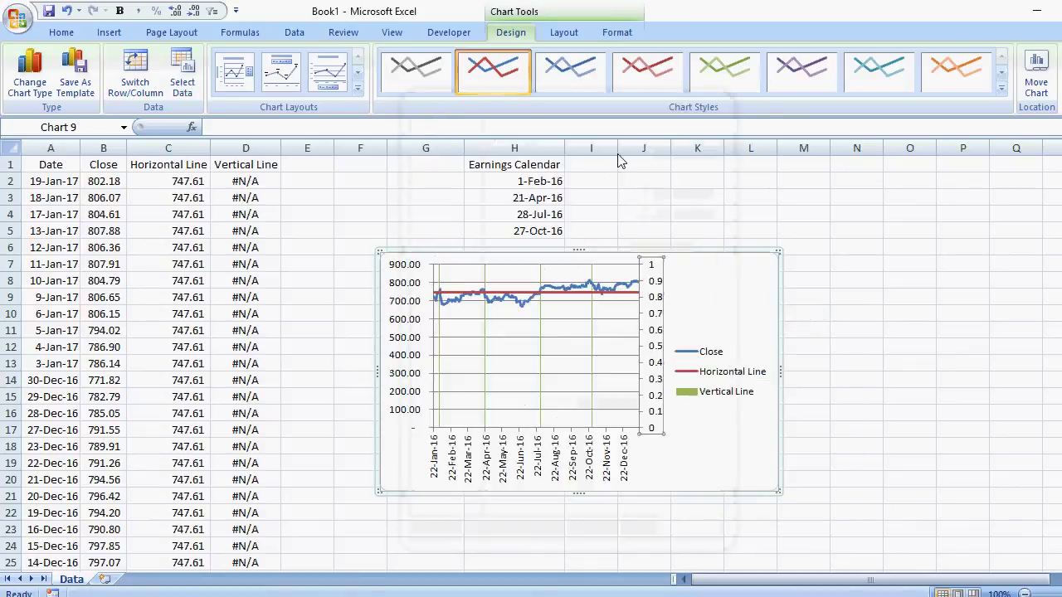
{"action": "left_click", "coordinate": [715, 278]}
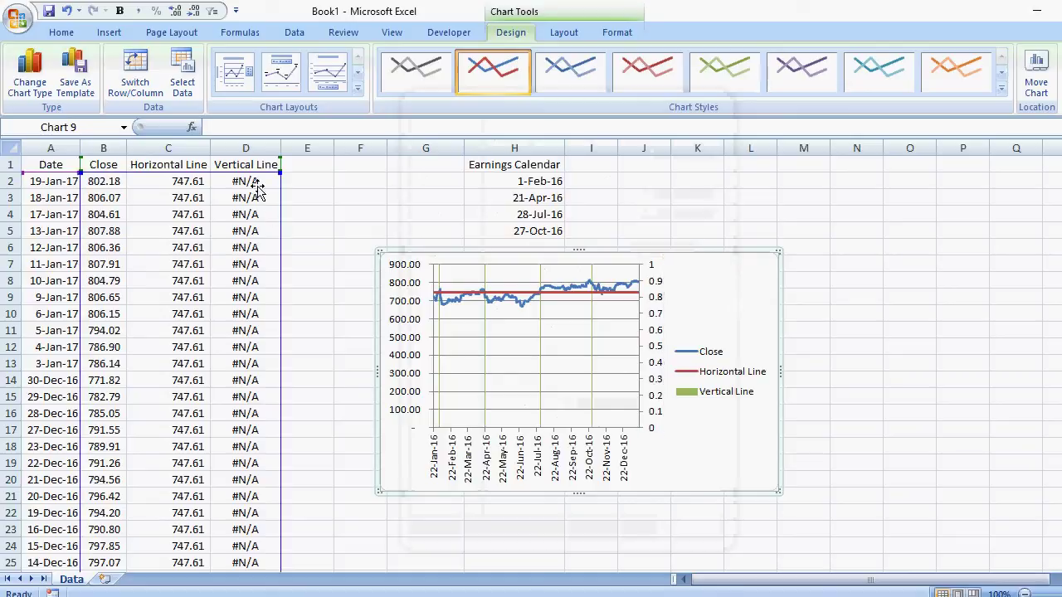
{"action": "left_click", "coordinate": [258, 187]}
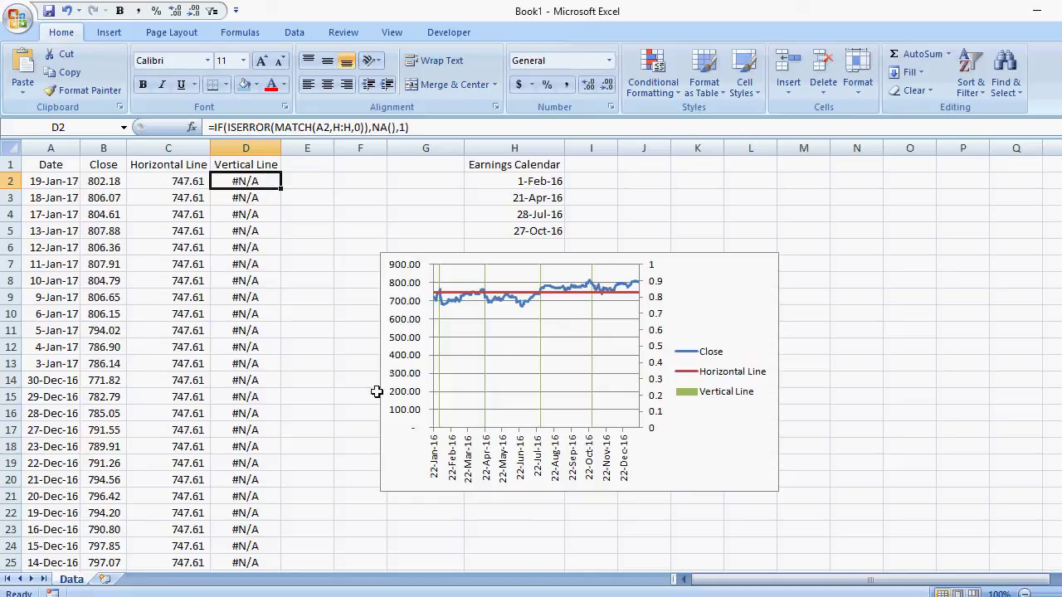
Hide the secondary vertical axis labels by setting the axis labels to None.
{"action": "left_click", "coordinate": [654, 314]}
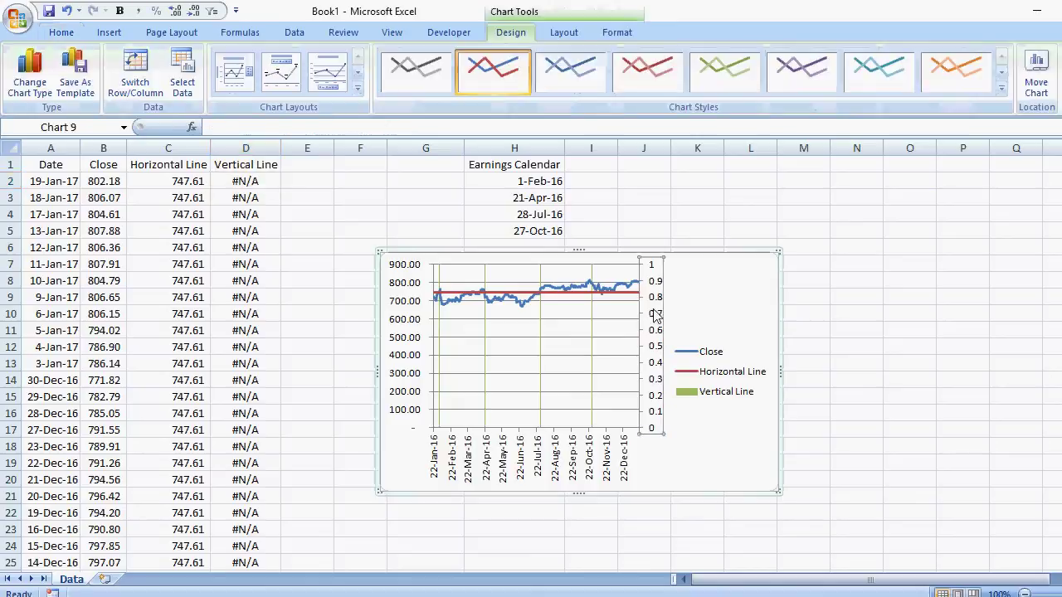
{"action": "right_click", "coordinate": [655, 314]}
{"action": "left_click", "coordinate": [720, 470]}
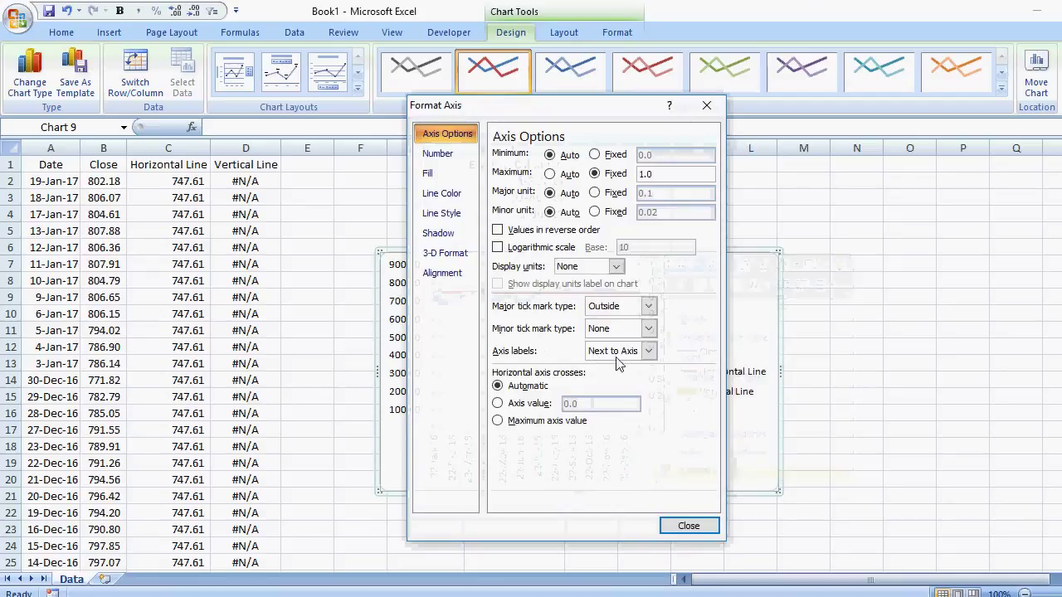
{"action": "left_click", "coordinate": [616, 352]}
{"action": "left_click", "coordinate": [612, 412]}
{"action": "left_click", "coordinate": [689, 526]}
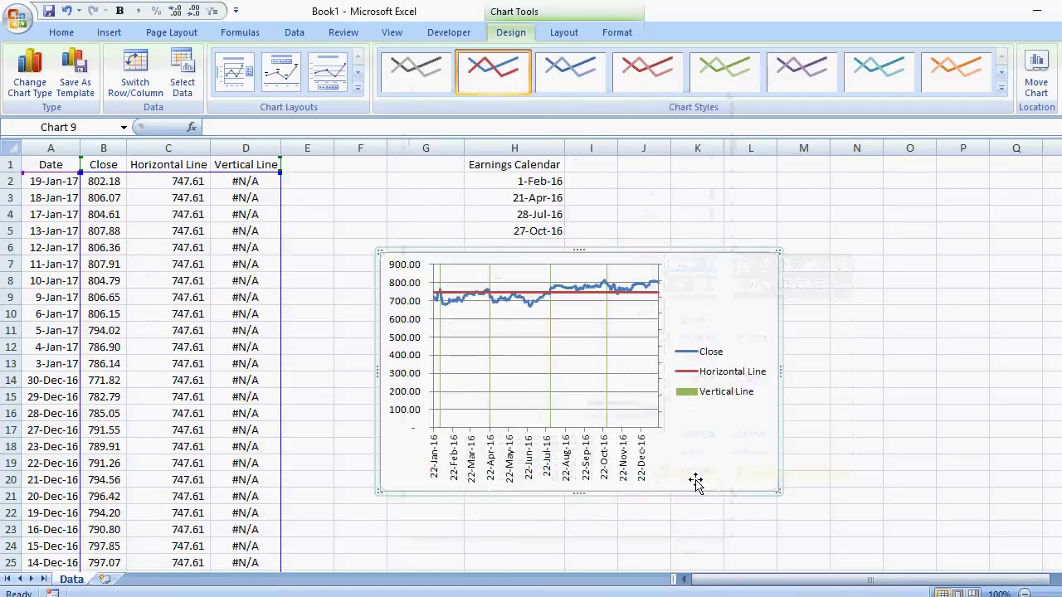